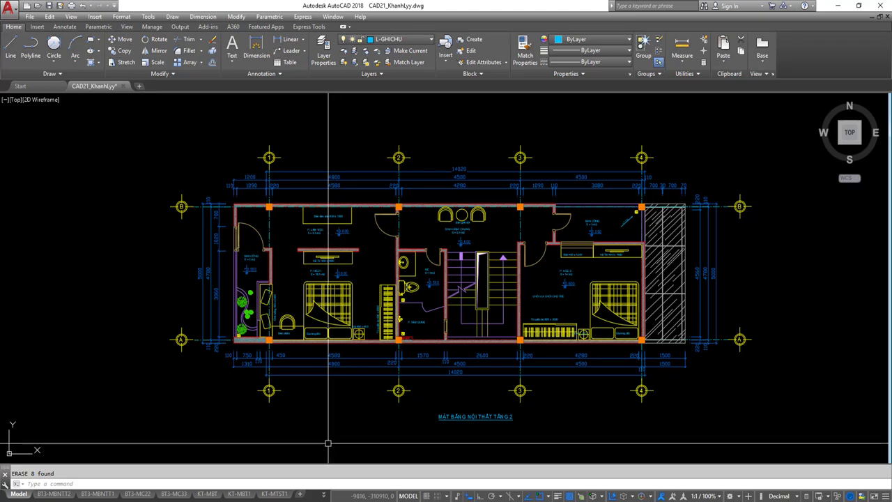
Bring up the Desktop 141736_cdk folder containing CDK.fas in File Explorer
{"action": "scroll", "coordinate": [335, 460], "scroll_direction": "down", "scroll_amount": 1}
{"action": "scroll", "coordinate": [375, 460], "scroll_direction": "up", "scroll_amount": 1}
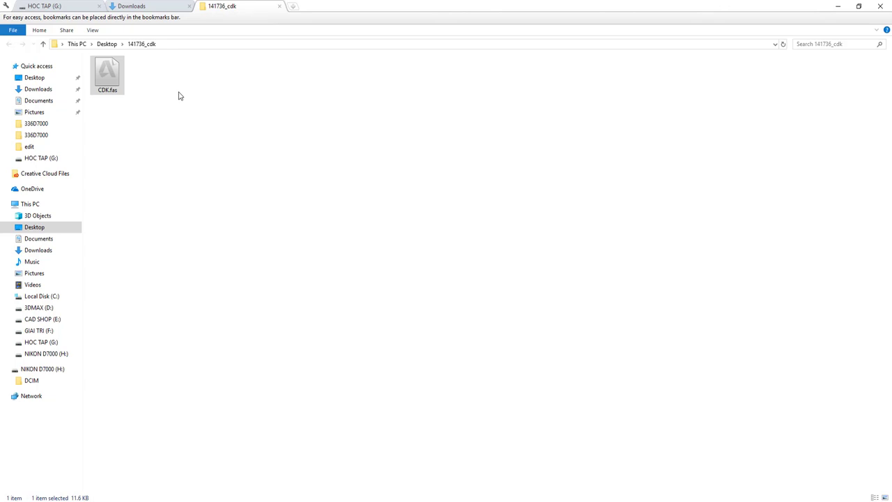
Enlarge the folder icons so CDK.fas shows as a large icon, with nothing selected
{"action": "scroll", "coordinate": [114, 87], "scroll_direction": "up", "scroll_amount": 2, "text": "ctrl"}
{"action": "scroll", "coordinate": [227, 101], "scroll_direction": "up", "scroll_amount": 1, "text": "ctrl"}
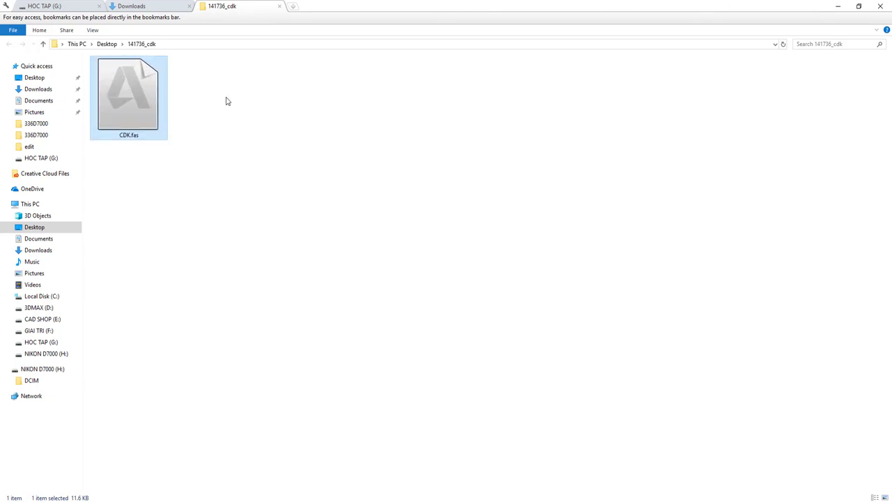
{"action": "left_click", "coordinate": [226, 101]}
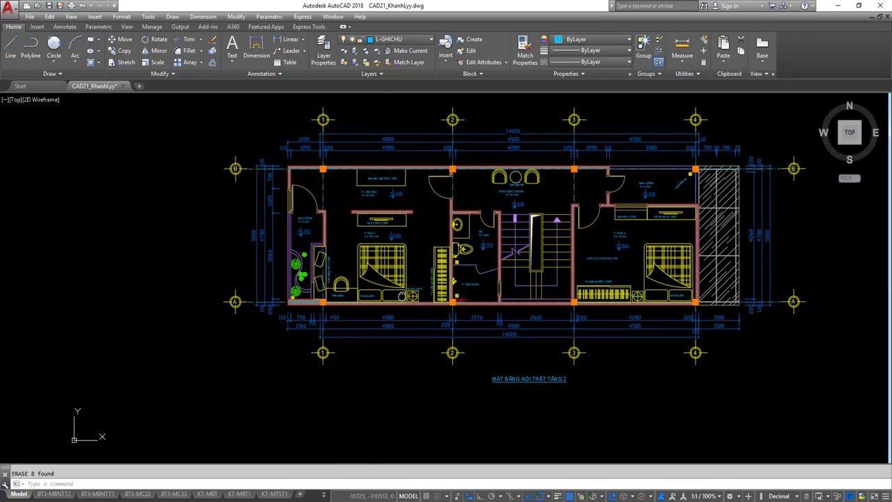
Pan across the floor plan and begin moving the 4800 dimension, then cancel
{"action": "scroll", "coordinate": [528, 285], "scroll_direction": "down", "scroll_amount": 1}
{"action": "scroll", "coordinate": [522, 285], "scroll_direction": "down", "scroll_amount": 1}
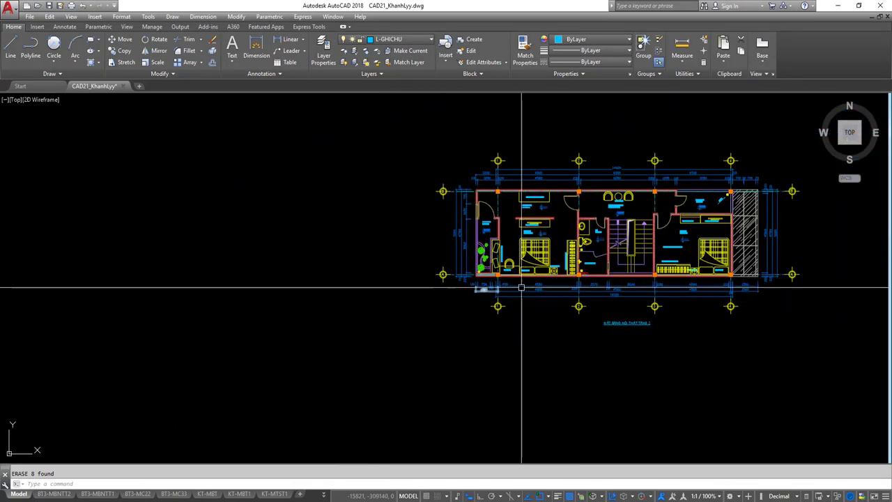
{"action": "scroll", "coordinate": [559, 285], "scroll_direction": "up", "scroll_amount": 2}
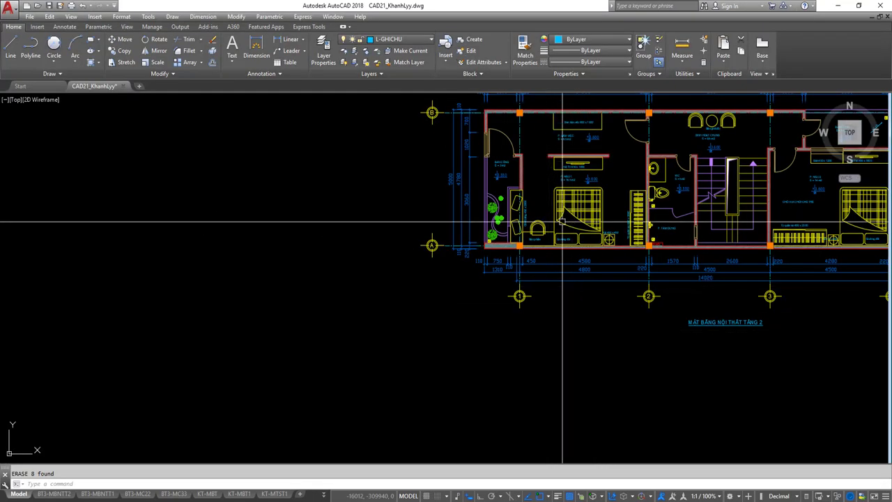
{"action": "mouse_move", "coordinate": [478, 235]}
{"action": "middle_mouse_down"}
{"action": "mouse_move", "coordinate": [395, 315]}
{"action": "mouse_move", "coordinate": [470, 315]}
{"action": "middle_mouse_up"}
{"action": "left_click", "coordinate": [520, 188]}
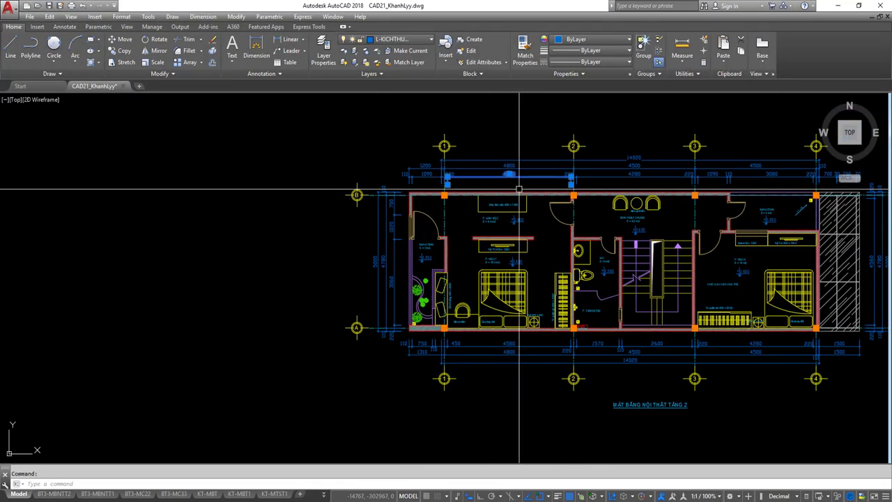
{"action": "key", "text": "m"}
{"action": "key", "text": "Return"}
{"action": "left_click", "coordinate": [519, 188]}
{"action": "scroll", "coordinate": [518, 202], "scroll_direction": "up", "scroll_amount": 3}
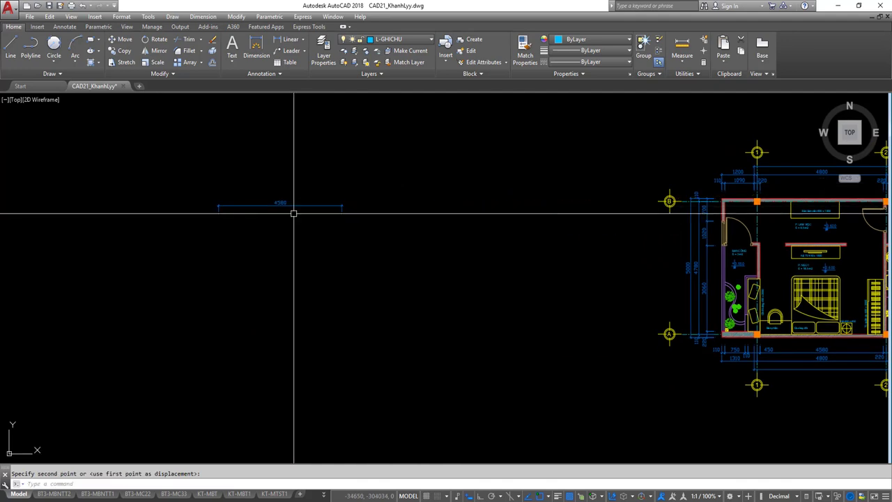
{"action": "scroll", "coordinate": [279, 209], "scroll_direction": "up", "scroll_amount": 3}
{"action": "key", "text": "Escape"}
{"action": "scroll", "coordinate": [267, 205], "scroll_direction": "up", "scroll_amount": 2}
Locate the standalone 4580 dimension, then drag CDK.fas into the drawing to load it
{"action": "middle_click_drag", "start_coordinate": [281, 205], "coordinate": [355, 230]}
{"action": "left_click", "coordinate": [446, 171]}
{"action": "left_click", "coordinate": [317, 251]}
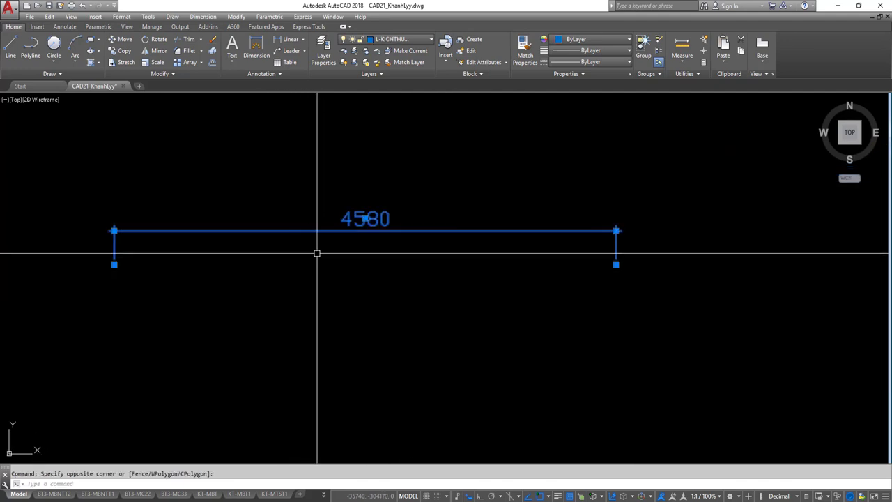
{"action": "key", "text": "Escape"}
{"action": "middle_click_drag", "start_coordinate": [318, 253], "coordinate": [350, 253]}
{"action": "left_click", "coordinate": [419, 193]}
{"action": "key", "text": "Escape"}
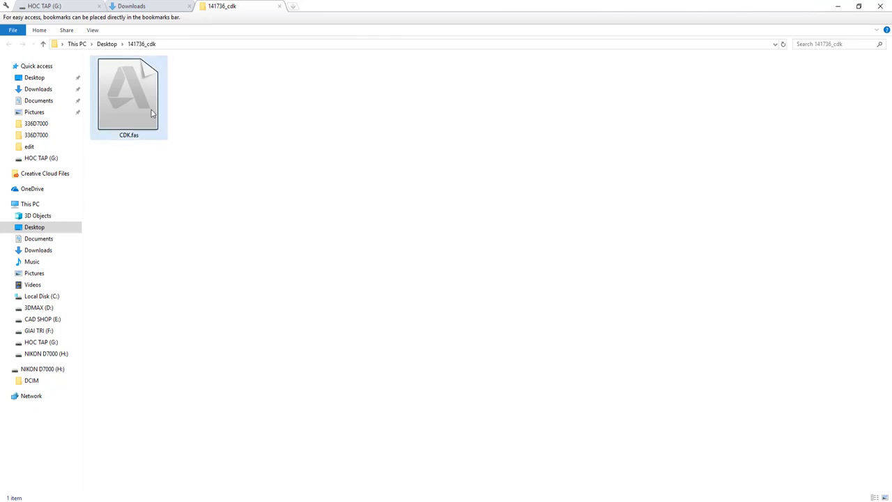
{"action": "mouse_move", "coordinate": [132, 115]}
{"action": "left_mouse_down"}
{"action": "mouse_move", "coordinate": [343, 459]}
{"action": "mouse_move", "coordinate": [340, 501]}
{"action": "mouse_move", "coordinate": [398, 318]}
{"action": "left_mouse_up"}
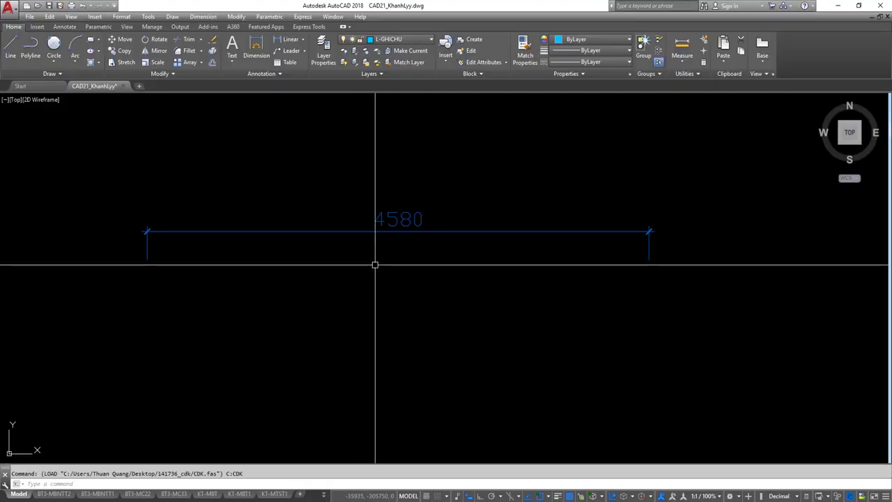
Dismiss the APPLOAD suggestion and run CDK to bring up the Divide Dimensions dialog
{"action": "type", "text": "AP"}
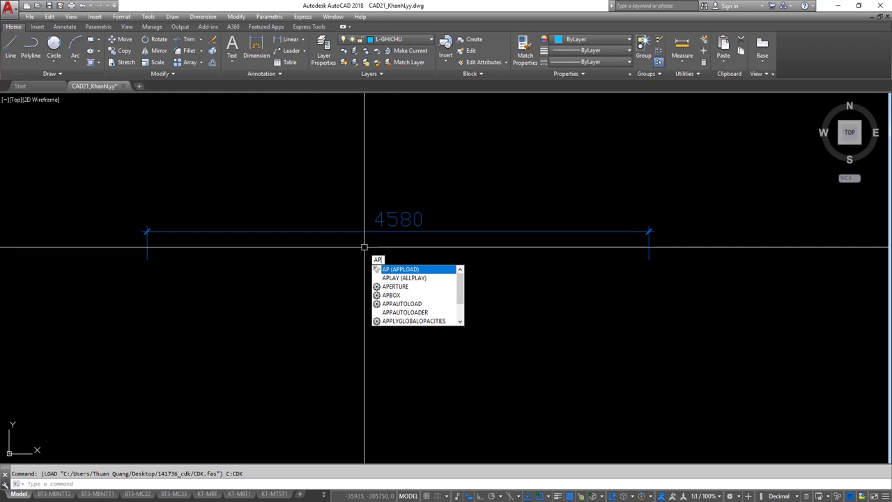
{"action": "key", "text": "Escape"}
{"action": "scroll", "coordinate": [488, 230], "scroll_direction": "down", "scroll_amount": 3}
{"action": "left_click", "coordinate": [511, 233]}
{"action": "scroll", "coordinate": [502, 237], "scroll_direction": "up", "scroll_amount": 3}
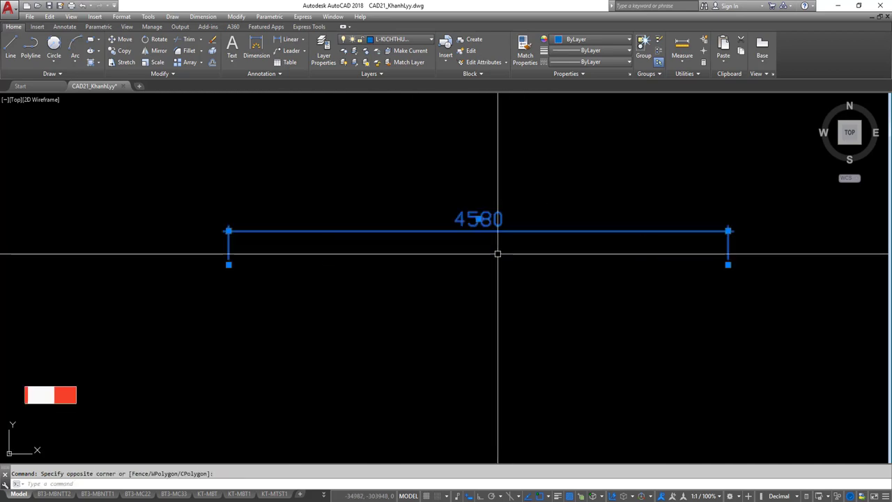
{"action": "scroll", "coordinate": [502, 254], "scroll_direction": "up", "scroll_amount": 2}
{"action": "key", "text": "Escape"}
{"action": "scroll", "coordinate": [420, 234], "scroll_direction": "down", "scroll_amount": 2}
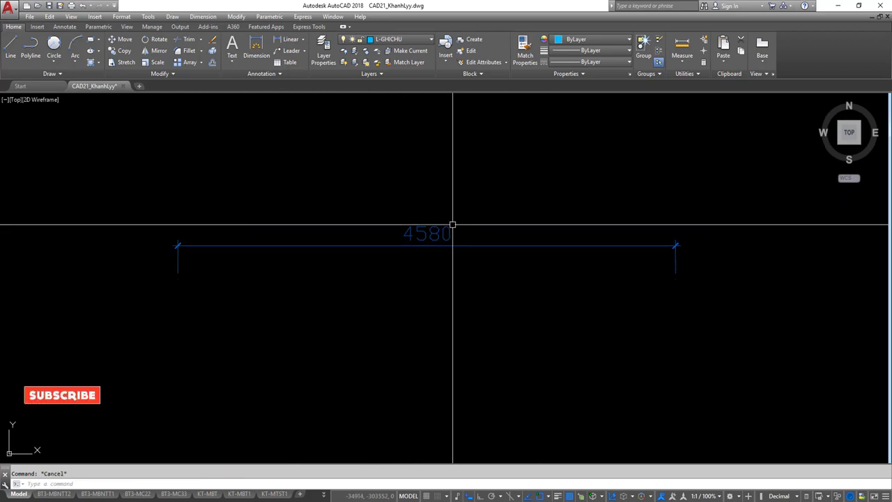
{"action": "type", "text": "CDK"}
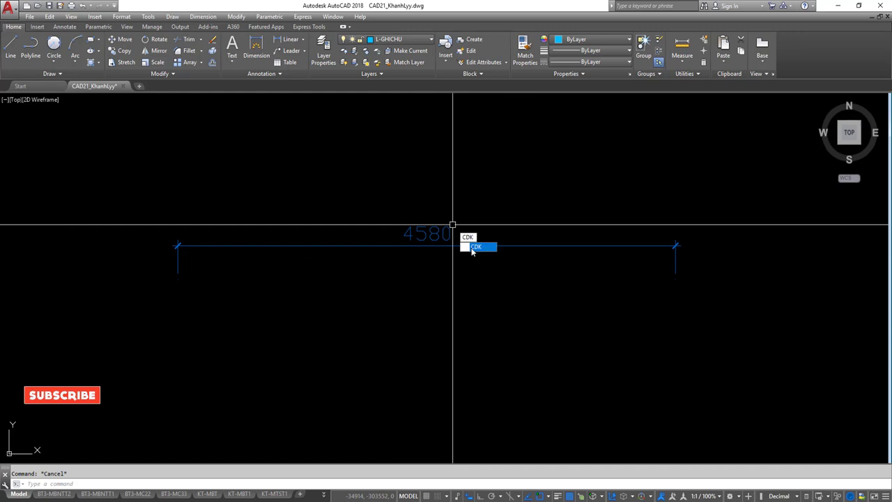
{"action": "key", "text": "Return"}
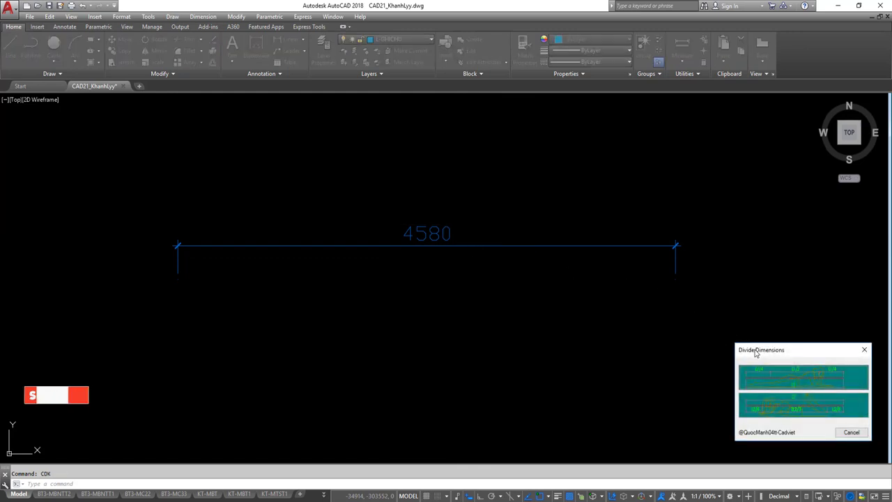
Centre the Divide Dimensions dialog and choose the L/4–L/2–L/4 split style
{"action": "mouse_move", "coordinate": [756, 350]}
{"action": "left_mouse_down"}
{"action": "mouse_move", "coordinate": [452, 161]}
{"action": "mouse_move", "coordinate": [453, 134]}
{"action": "left_mouse_up"}
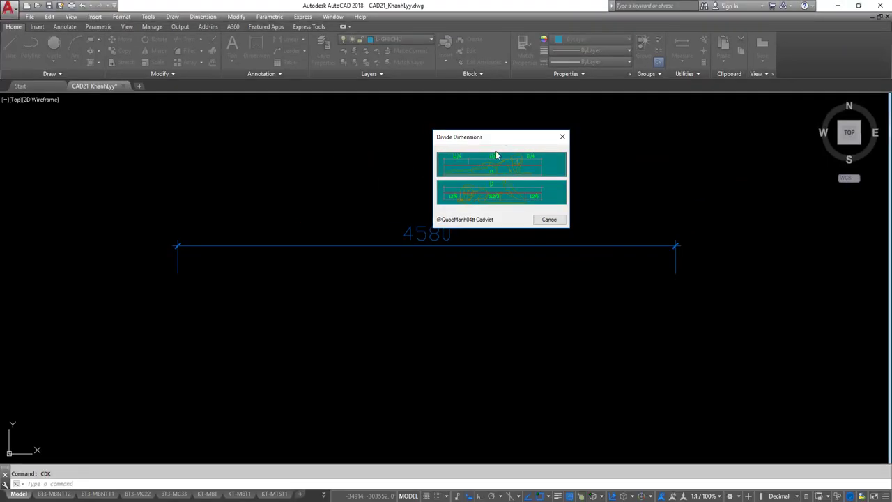
{"action": "left_click_drag", "start_coordinate": [485, 138], "coordinate": [501, 117]}
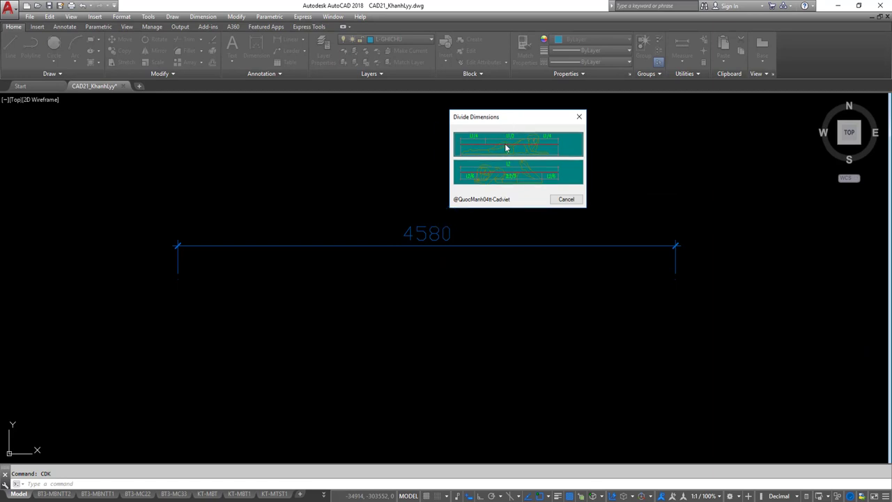
{"action": "left_click", "coordinate": [506, 147]}
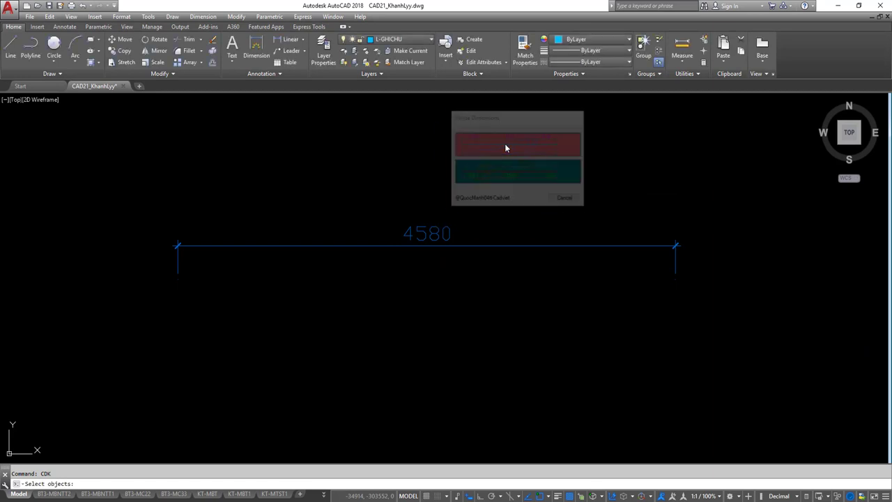
{"action": "left_click", "coordinate": [464, 245]}
{"action": "key", "text": "Return"}
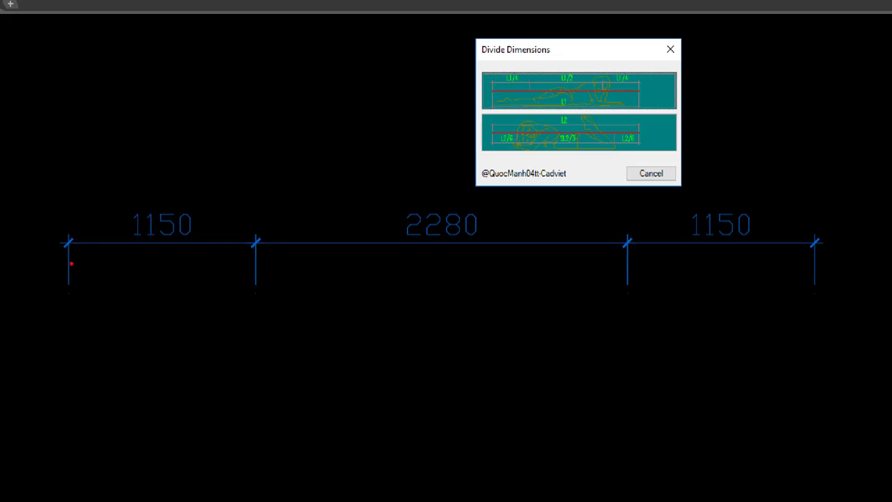
{"action": "left_click_drag", "start_coordinate": [71, 264], "coordinate": [249, 263]}
{"action": "left_click_drag", "start_coordinate": [180, 283], "coordinate": [168, 309]}
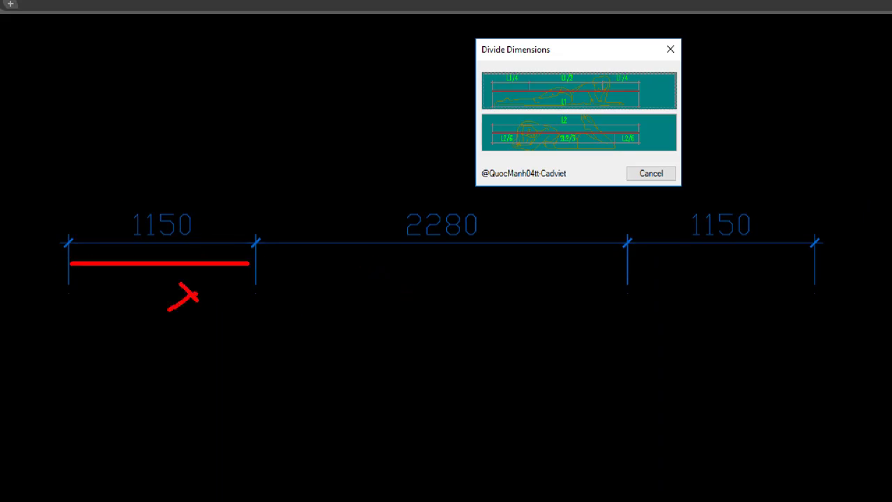
{"action": "left_click_drag", "start_coordinate": [318, 264], "coordinate": [636, 264]}
{"action": "mouse_move", "coordinate": [474, 284]}
{"action": "left_mouse_down"}
{"action": "mouse_move", "coordinate": [481, 305]}
{"action": "mouse_move", "coordinate": [501, 305]}
{"action": "left_mouse_up"}
{"action": "mouse_move", "coordinate": [515, 290]}
{"action": "left_mouse_down"}
{"action": "mouse_move", "coordinate": [531, 308]}
{"action": "mouse_move", "coordinate": [530, 297]}
{"action": "left_mouse_up"}
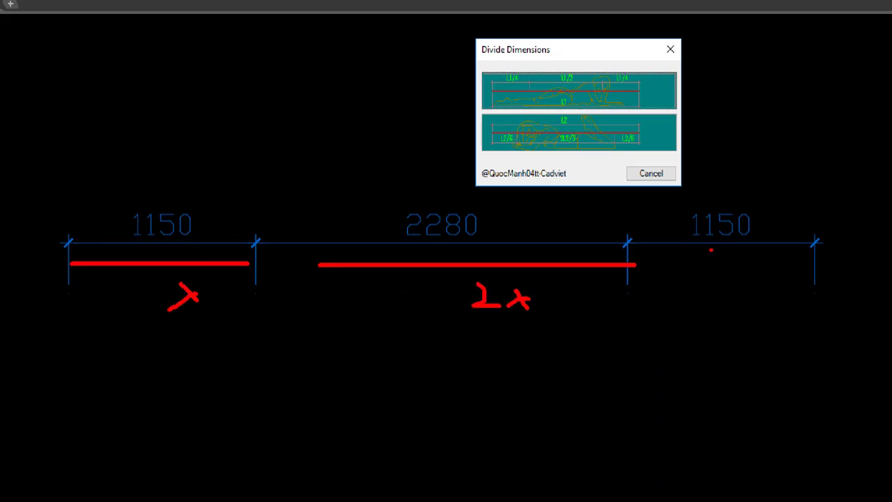
{"action": "left_click_drag", "start_coordinate": [667, 261], "coordinate": [762, 260]}
{"action": "mouse_move", "coordinate": [699, 282]}
{"action": "left_mouse_down"}
{"action": "mouse_move", "coordinate": [735, 321]}
{"action": "mouse_move", "coordinate": [697, 317]}
{"action": "left_mouse_up"}
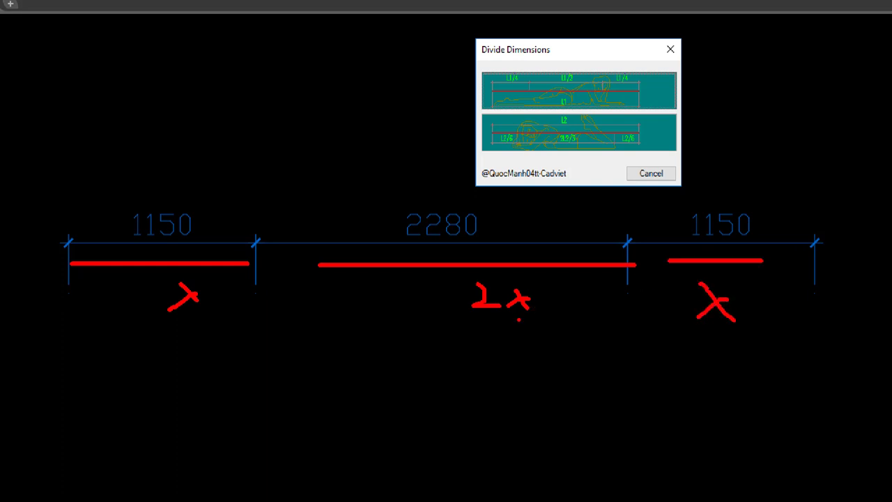
{"action": "left_click_drag", "start_coordinate": [655, 342], "coordinate": [724, 340]}
{"action": "left_click", "coordinate": [453, 305]}
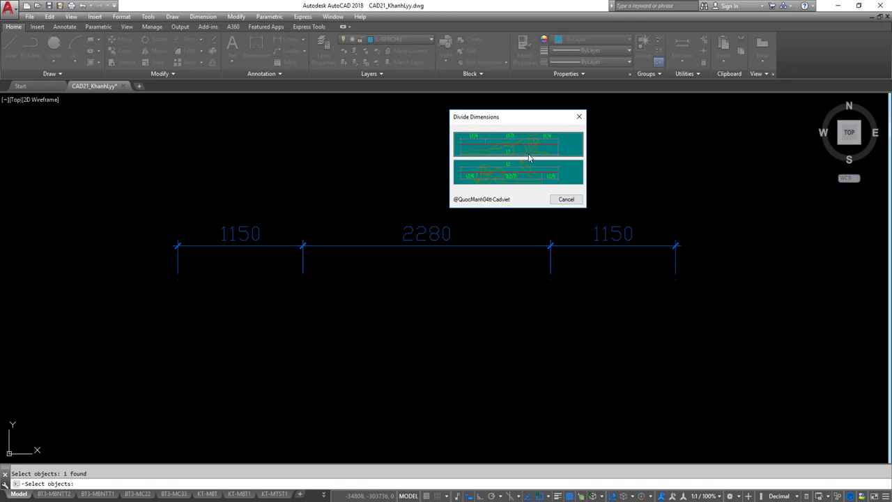
{"action": "left_click", "coordinate": [578, 117]}
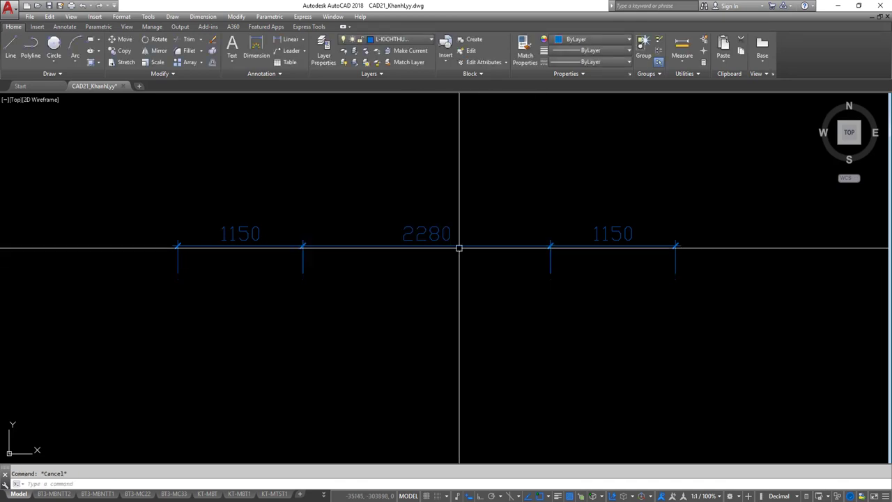
{"action": "key", "text": "ctrl+z"}
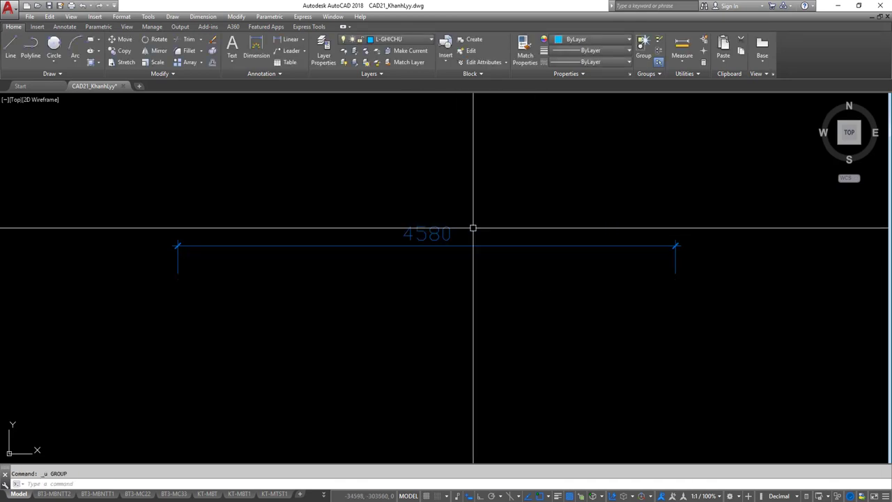
{"action": "type", "text": "cdk"}
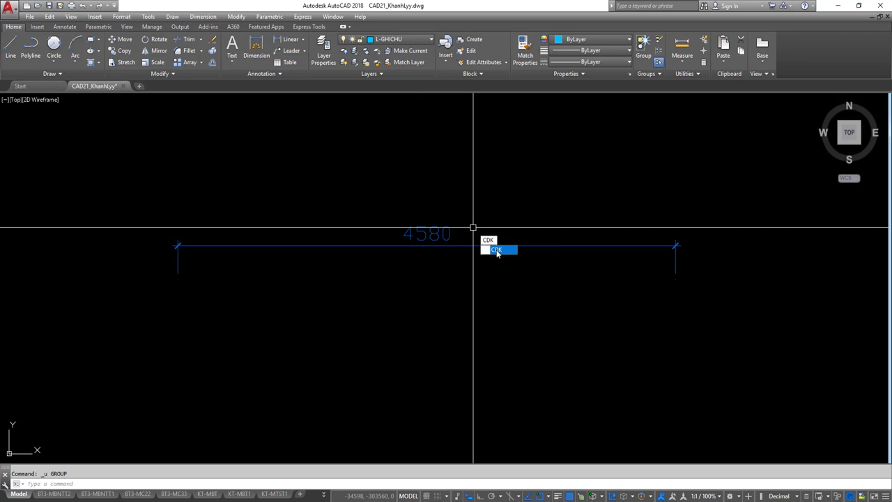
Split the 4580 dimension with CDK's second style into 750–3080–750
{"action": "left_click", "coordinate": [498, 251]}
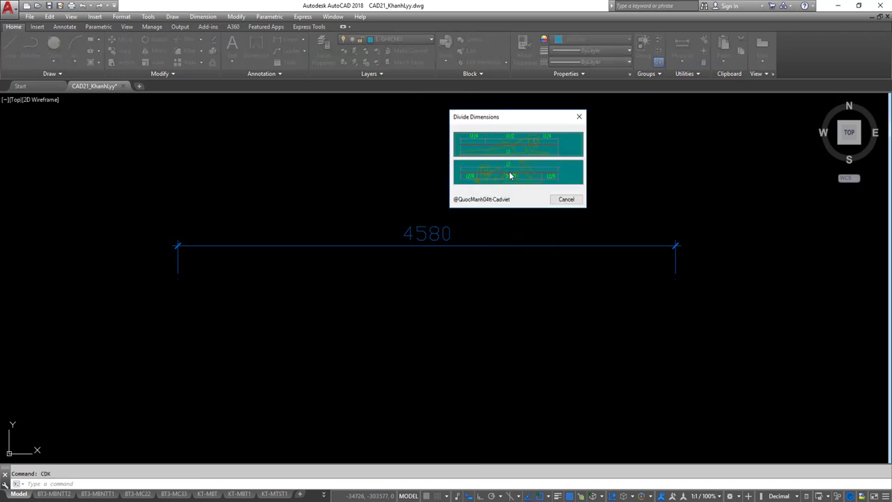
{"action": "left_click", "coordinate": [509, 175]}
{"action": "left_click", "coordinate": [466, 246]}
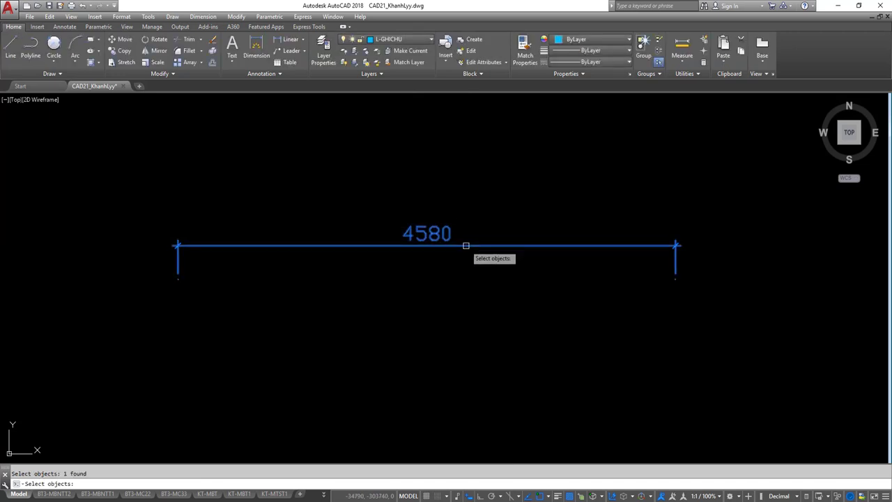
{"action": "key", "text": "Return"}
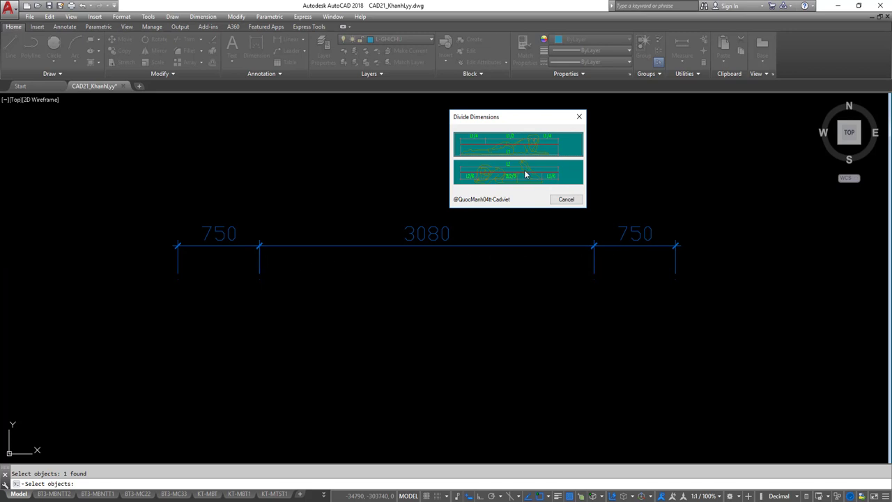
{"action": "left_click", "coordinate": [525, 175]}
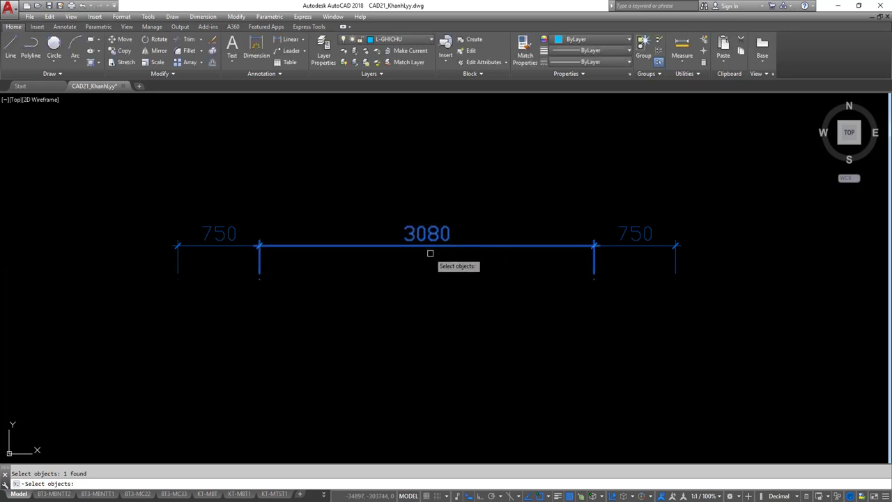
Divide the middle 3080 dimension into 800–1480–800 and move the dialog off the dimensions
{"action": "left_click", "coordinate": [430, 253]}
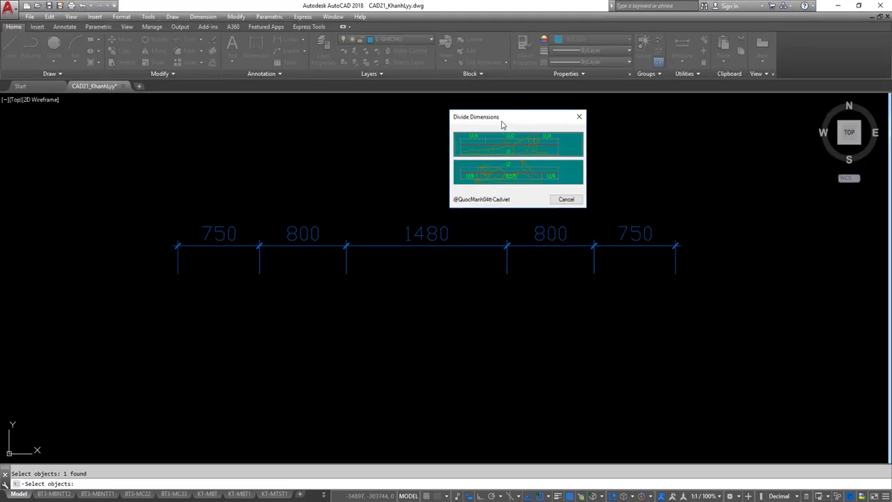
{"action": "mouse_move", "coordinate": [502, 124]}
{"action": "left_mouse_down"}
{"action": "mouse_move", "coordinate": [380, 136]}
{"action": "mouse_move", "coordinate": [432, 139]}
{"action": "mouse_move", "coordinate": [199, 193]}
{"action": "mouse_move", "coordinate": [373, 132]}
{"action": "mouse_move", "coordinate": [775, 335]}
{"action": "mouse_move", "coordinate": [744, 349]}
{"action": "mouse_move", "coordinate": [467, 175]}
{"action": "mouse_move", "coordinate": [303, 119]}
{"action": "mouse_move", "coordinate": [468, 265]}
{"action": "mouse_move", "coordinate": [610, 247]}
{"action": "mouse_move", "coordinate": [510, 207]}
{"action": "left_mouse_up"}
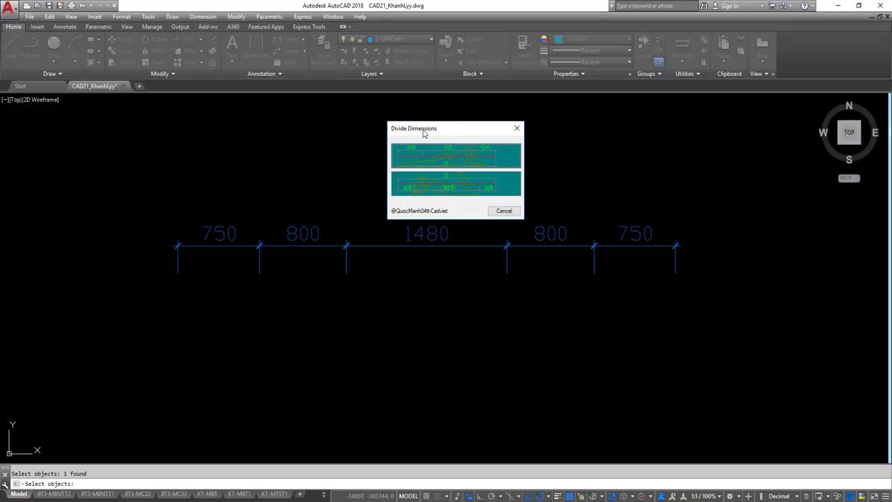
Move the Divide Dimensions dialog to the bottom-right corner of the screen
{"action": "mouse_move", "coordinate": [423, 133]}
{"action": "left_mouse_down"}
{"action": "mouse_move", "coordinate": [774, 368]}
{"action": "mouse_move", "coordinate": [793, 371]}
{"action": "left_mouse_up"}
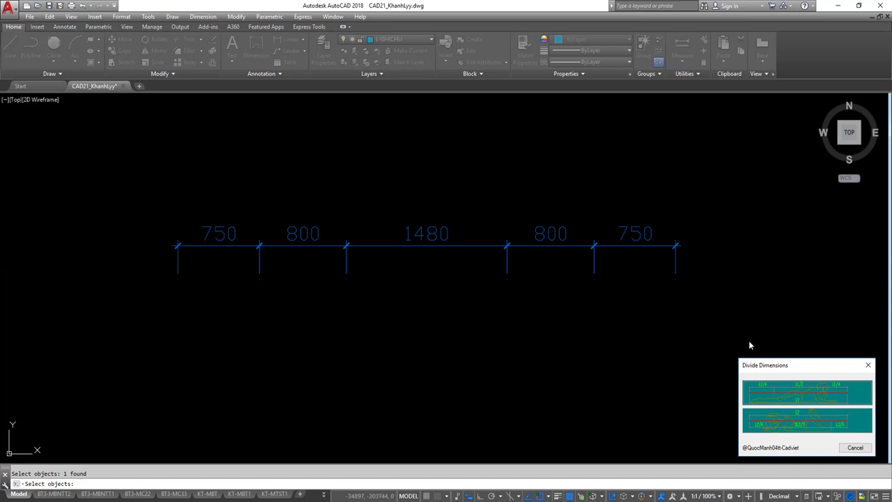
Erase the four outer 750 and 800 dimensions, leaving only the 1480 dimension
{"action": "left_click", "coordinate": [868, 365]}
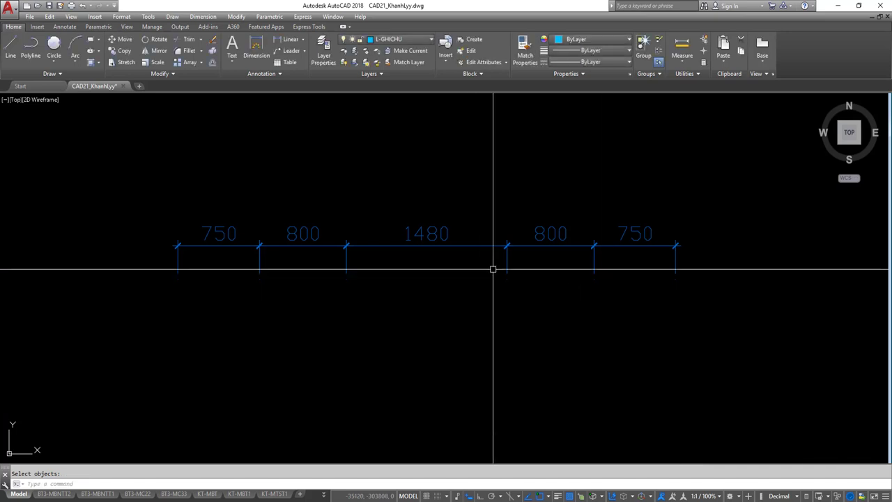
{"action": "scroll", "coordinate": [488, 261], "scroll_direction": "down", "scroll_amount": 5}
{"action": "scroll", "coordinate": [423, 262], "scroll_direction": "up", "scroll_amount": 4}
{"action": "scroll", "coordinate": [409, 259], "scroll_direction": "up", "scroll_amount": 2}
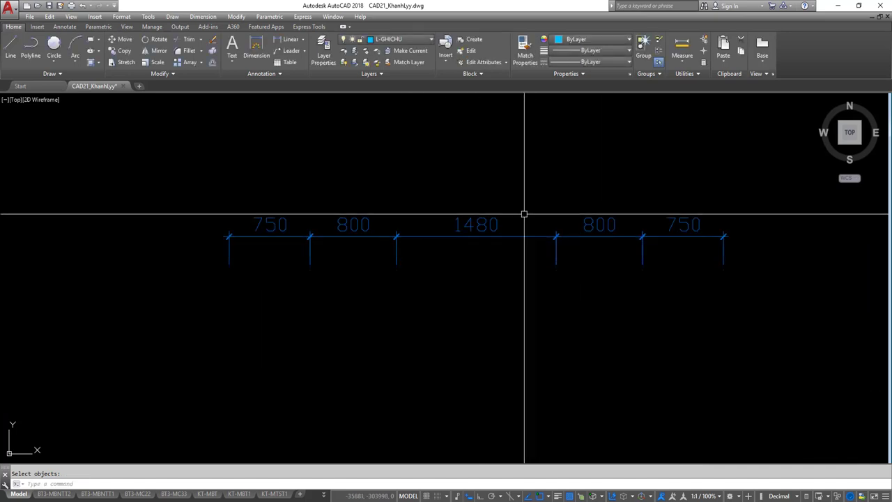
{"action": "left_click", "coordinate": [711, 202]}
{"action": "left_click", "coordinate": [600, 276]}
{"action": "left_click", "coordinate": [259, 253]}
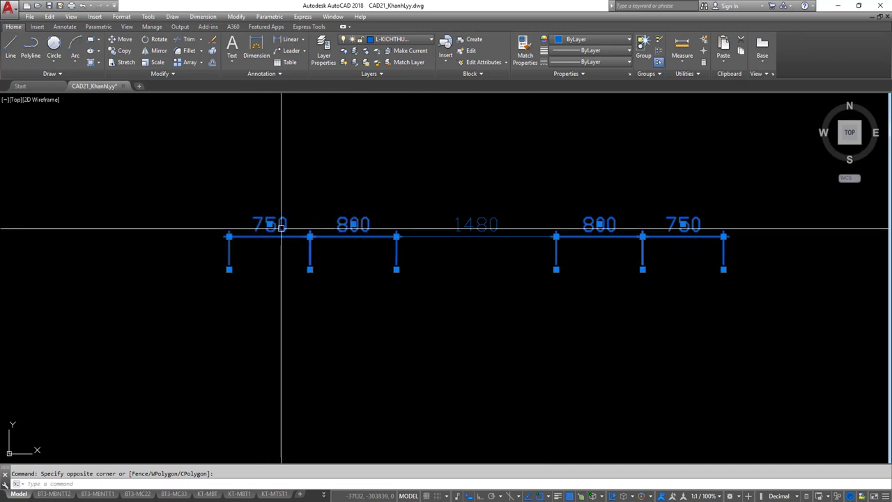
{"action": "key", "text": "Delete"}
Split the 1480 dimension with CDK into 400–680–400
{"action": "type", "text": "dk"}
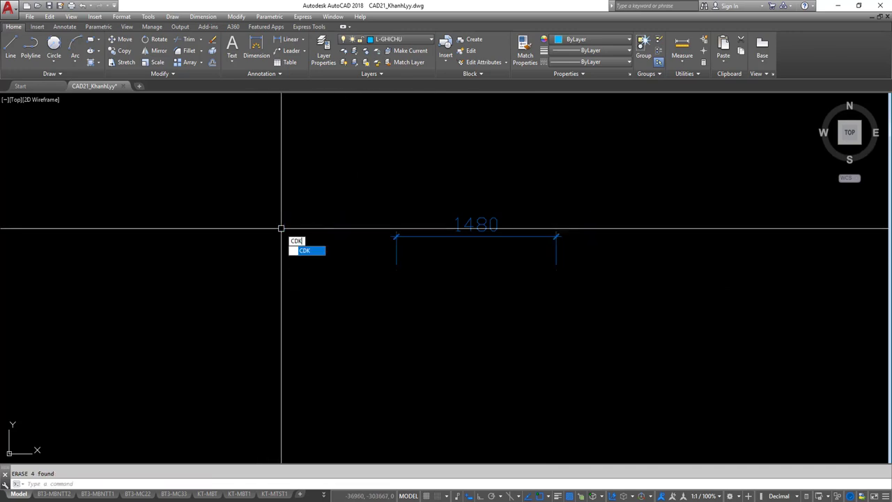
{"action": "key", "text": "Return"}
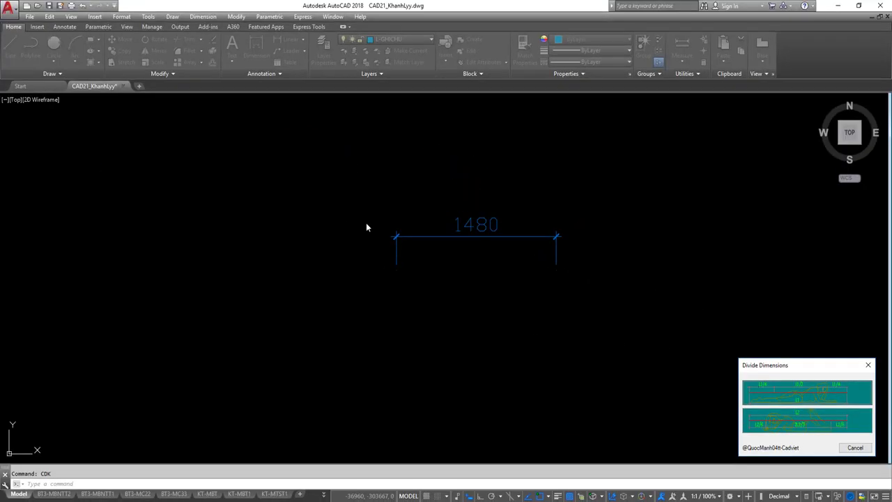
{"action": "mouse_move", "coordinate": [781, 371]}
{"action": "left_mouse_down"}
{"action": "mouse_move", "coordinate": [806, 373]}
{"action": "mouse_move", "coordinate": [773, 369]}
{"action": "left_mouse_up"}
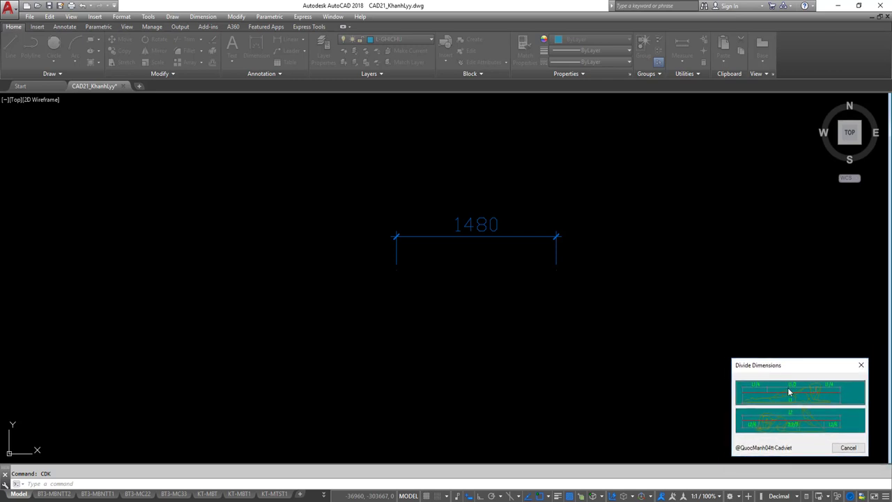
{"action": "left_click", "coordinate": [789, 389]}
{"action": "left_click", "coordinate": [487, 242]}
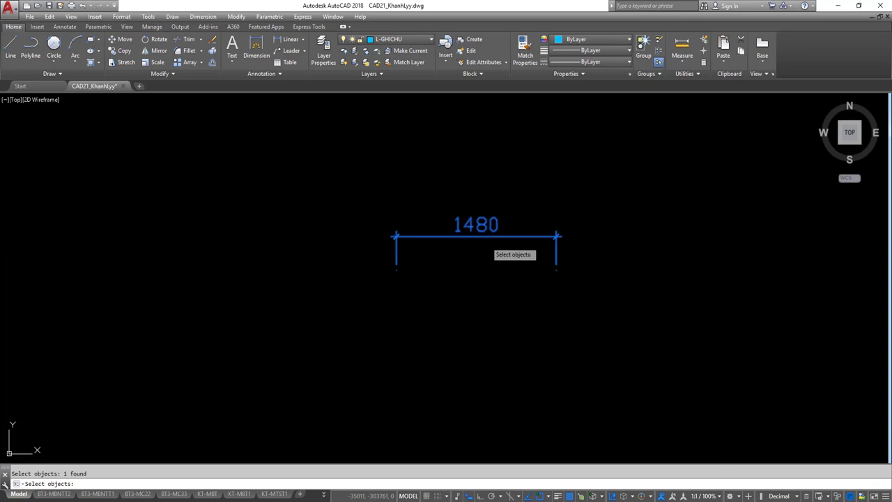
{"action": "key", "text": "Return"}
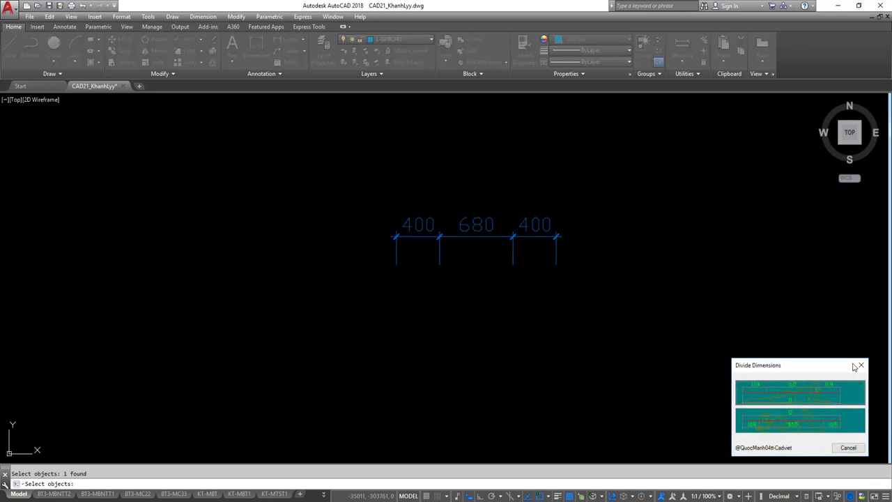
{"action": "key", "text": "Escape"}
{"action": "scroll", "coordinate": [514, 209], "scroll_direction": "up", "scroll_amount": 2}
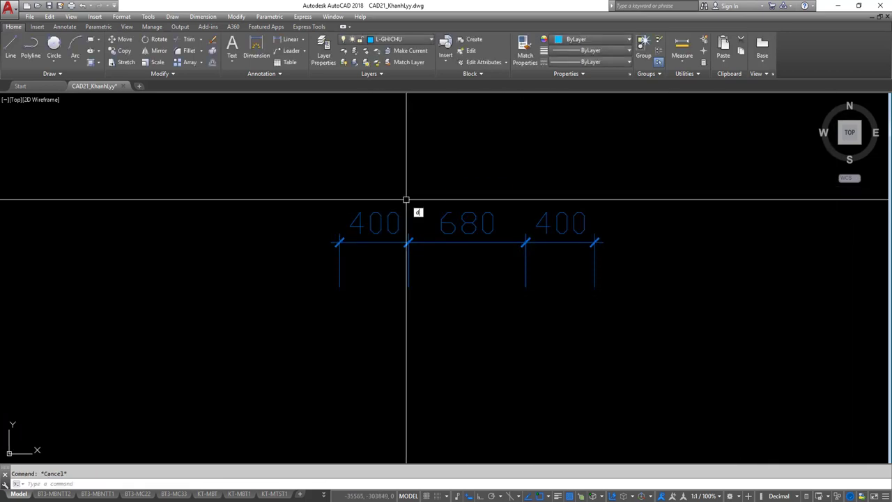
Add an overall 1480 linear dimension above the 400–680–400 chain
{"action": "type", "text": "li"}
{"action": "key", "text": "Return"}
{"action": "left_click", "coordinate": [339, 266]}
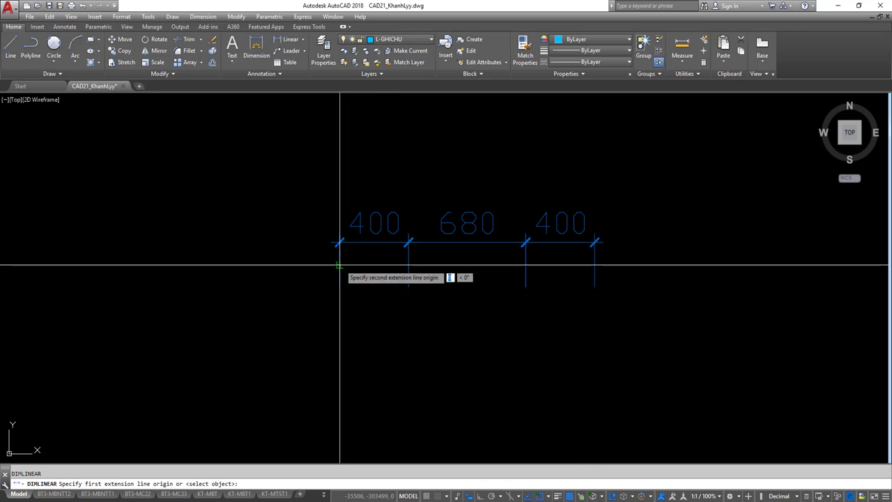
{"action": "left_click", "coordinate": [595, 282]}
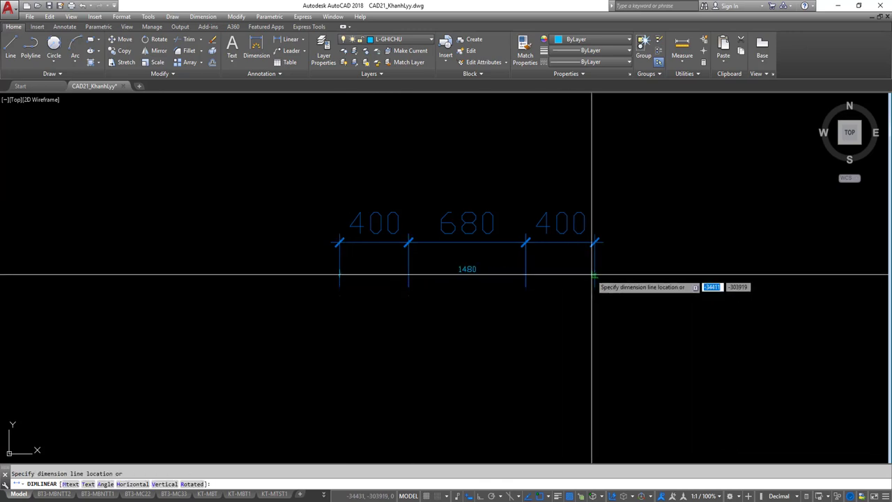
{"action": "left_click", "coordinate": [599, 189]}
{"action": "scroll", "coordinate": [503, 218], "scroll_direction": "up", "scroll_amount": 2}
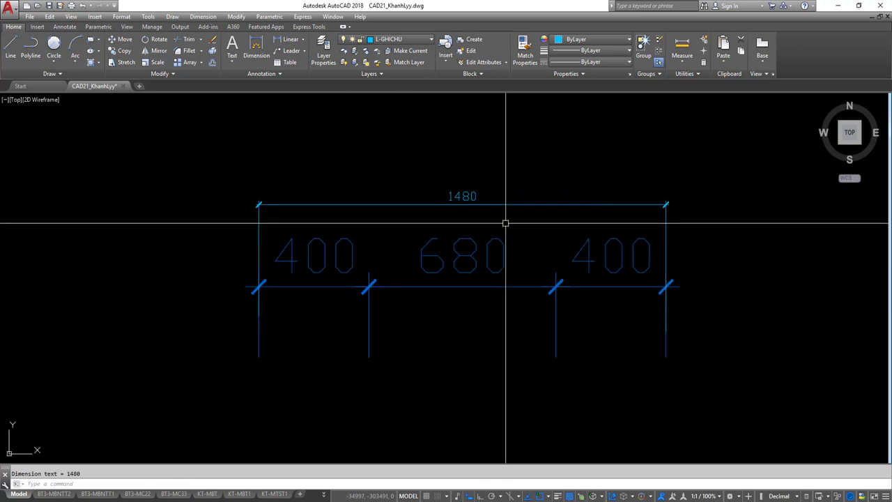
{"action": "type", "text": "MA"}
Match the 1480 dimension's style to the 680 chain dimension
{"action": "key", "text": "Return"}
{"action": "left_click", "coordinate": [499, 238]}
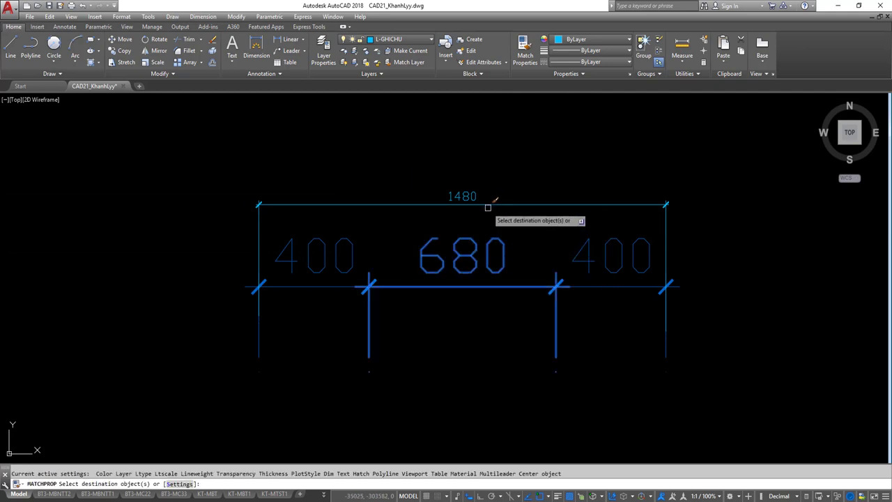
{"action": "left_click", "coordinate": [488, 207]}
{"action": "scroll", "coordinate": [560, 233], "scroll_direction": "down", "scroll_amount": 3}
{"action": "key", "text": "Escape"}
{"action": "middle_click_drag", "start_coordinate": [560, 233], "coordinate": [515, 242]}
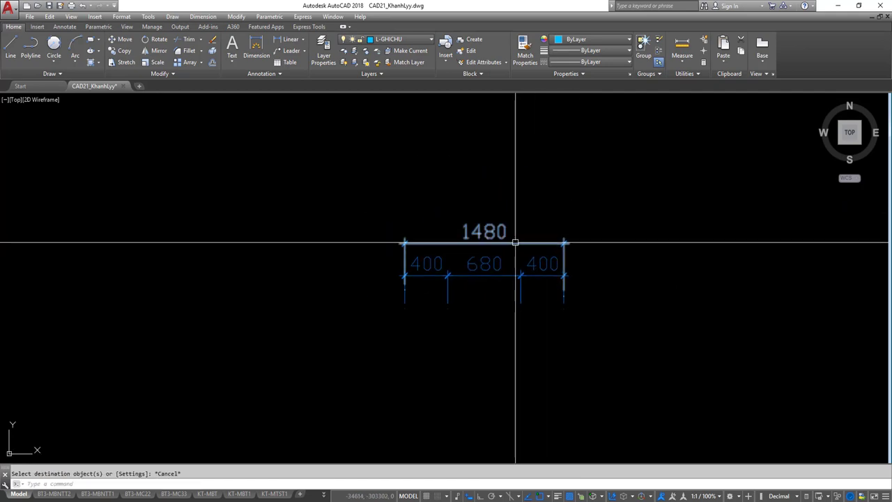
{"action": "scroll", "coordinate": [515, 242], "scroll_direction": "up", "scroll_amount": 2}
{"action": "left_click", "coordinate": [628, 209]}
{"action": "key", "text": "Escape"}
{"action": "left_click", "coordinate": [632, 207]}
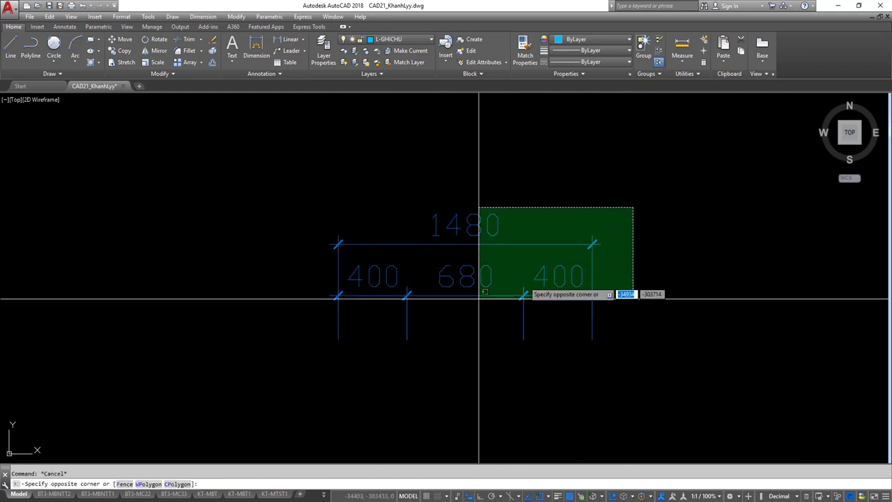
{"action": "left_click", "coordinate": [479, 300]}
{"action": "middle_click_drag", "start_coordinate": [409, 299], "coordinate": [413, 265]}
{"action": "key", "text": "Escape"}
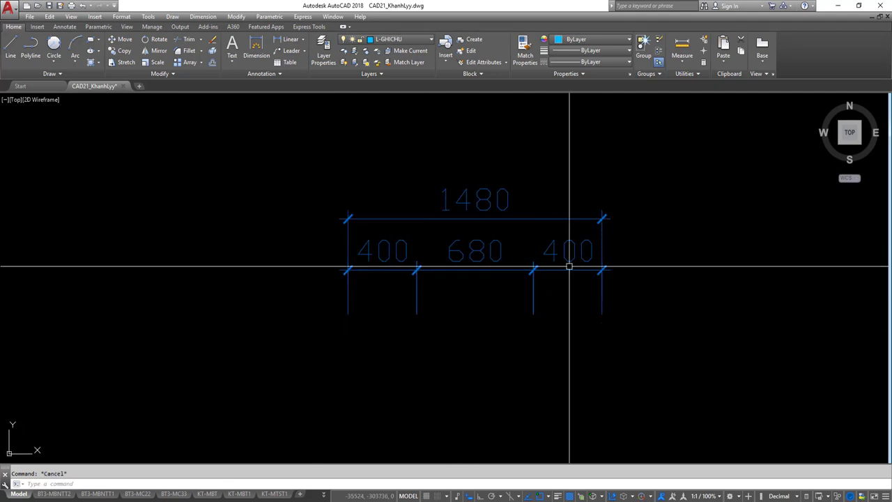
{"action": "middle_click_drag", "start_coordinate": [569, 266], "coordinate": [515, 248]}
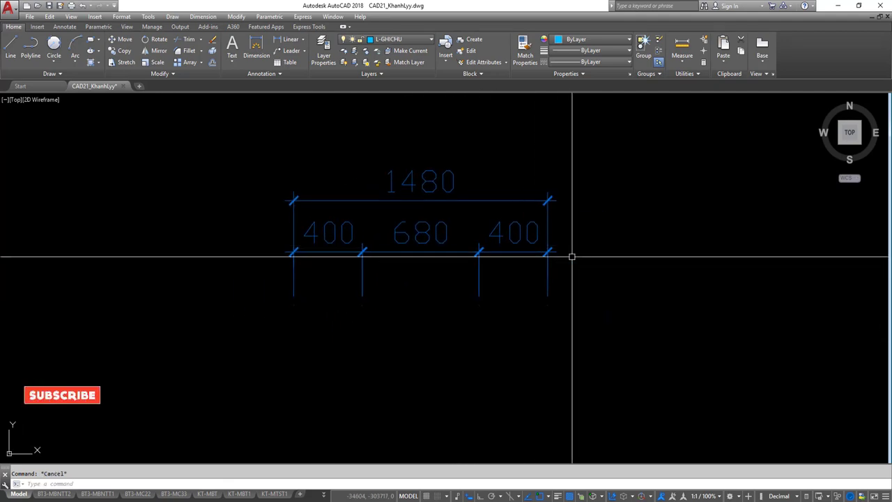